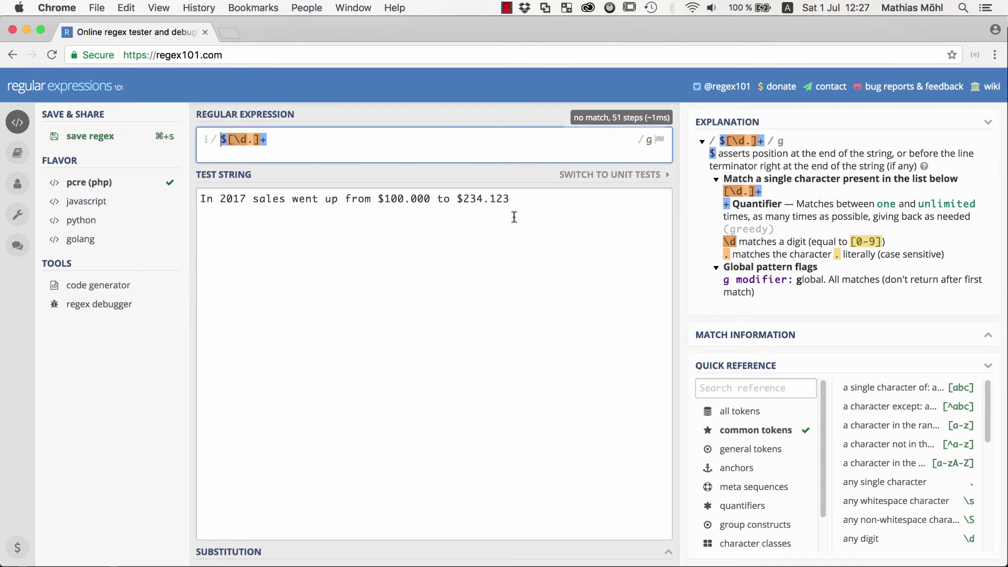
key(Delete)
text(A)
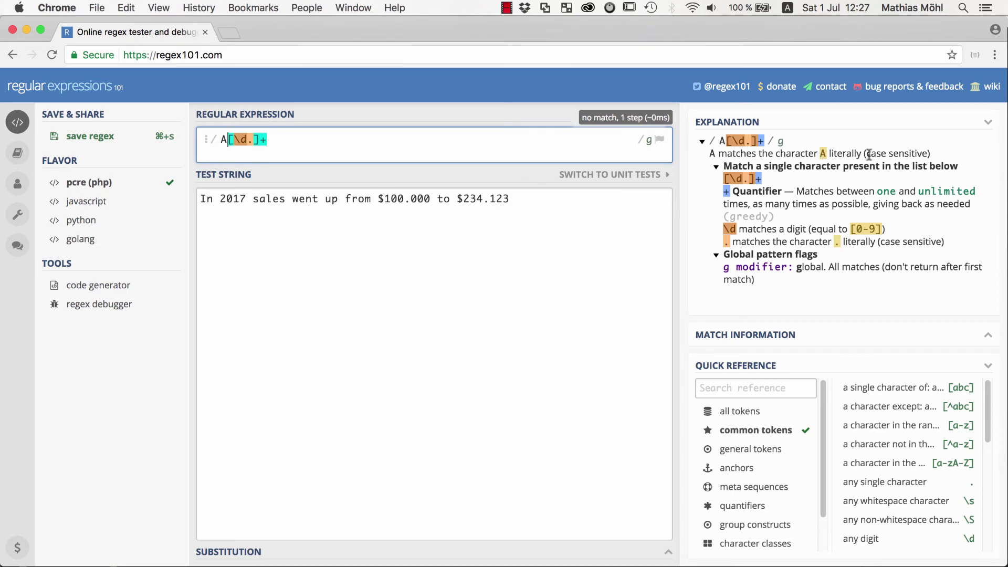
key(BackSpace)
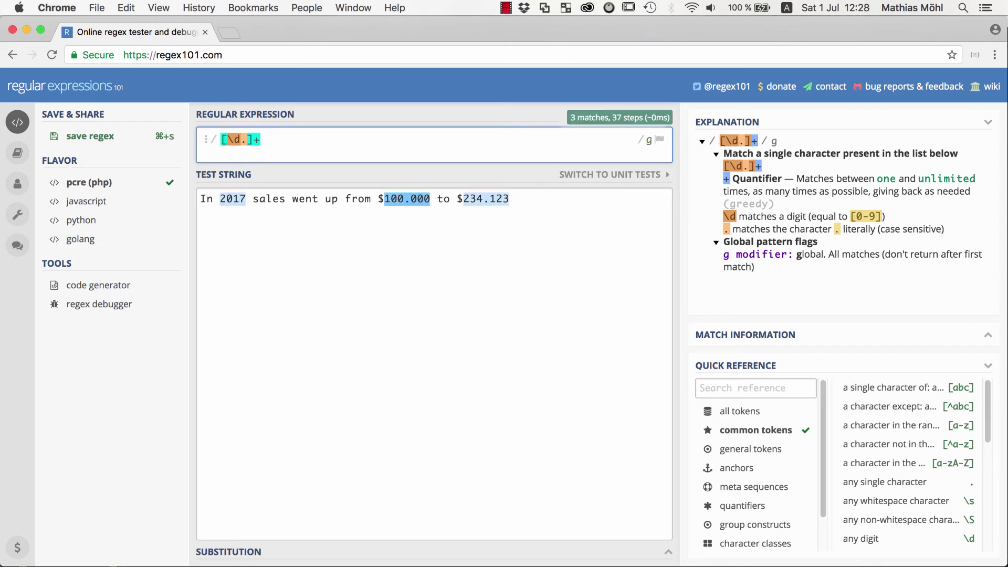
text($)
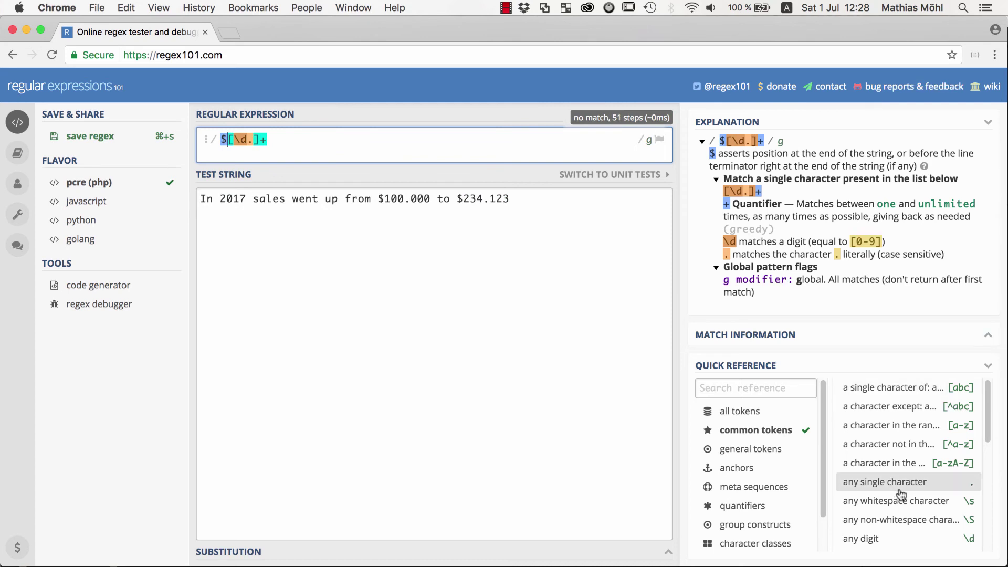
scroll(899, 493, down, 5)
scroll(904, 494, down, 3)
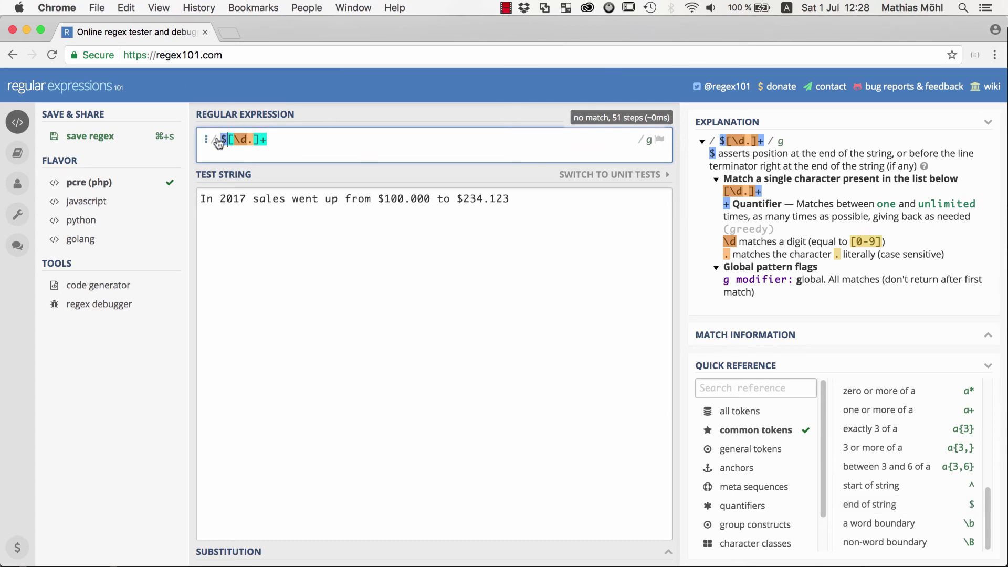
key(Left)
Escape the dollar sign so the pattern \$[\d.]+ matches $100.000 and $234.123.
text(\)
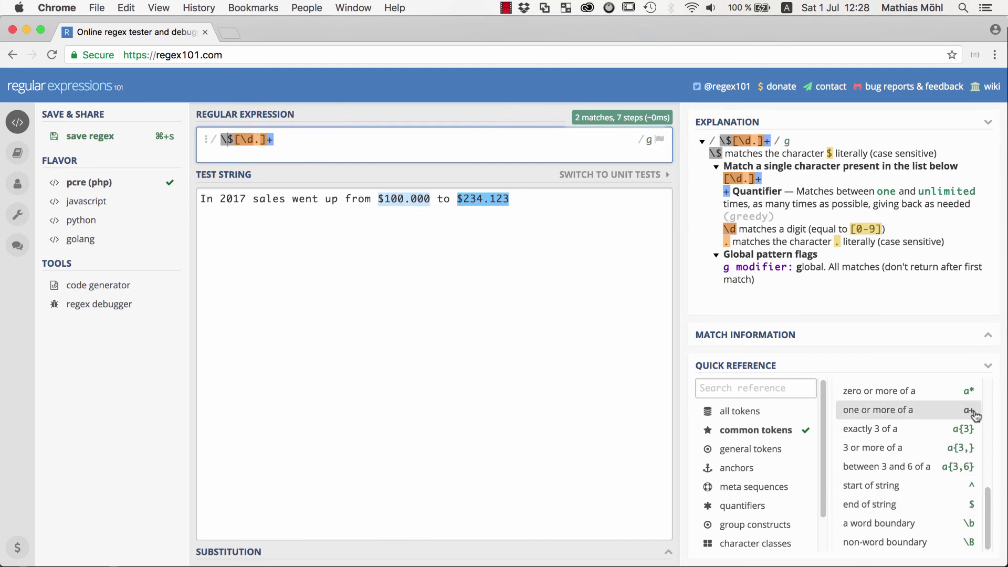
scroll(992, 519, up, 10)
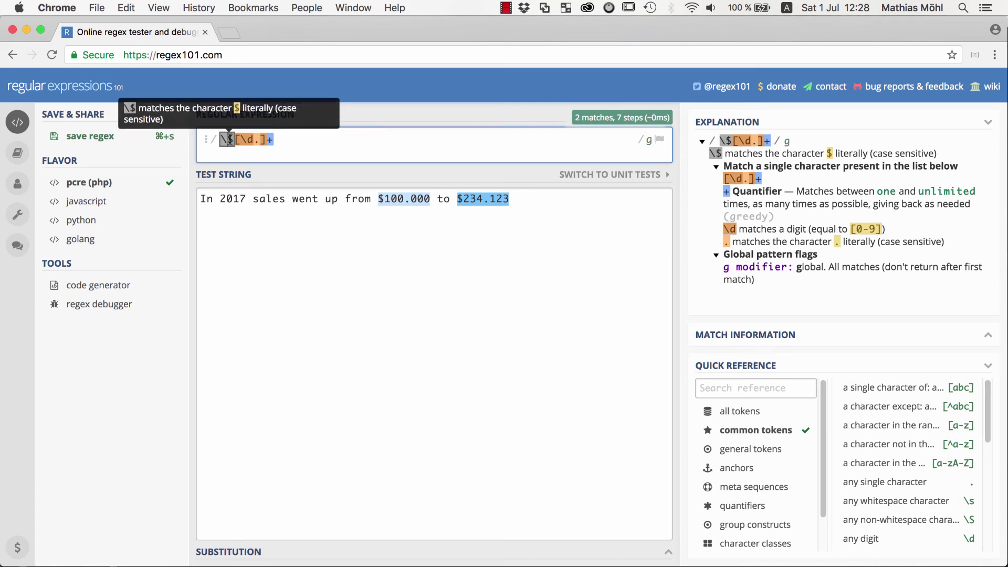
click(228, 139)
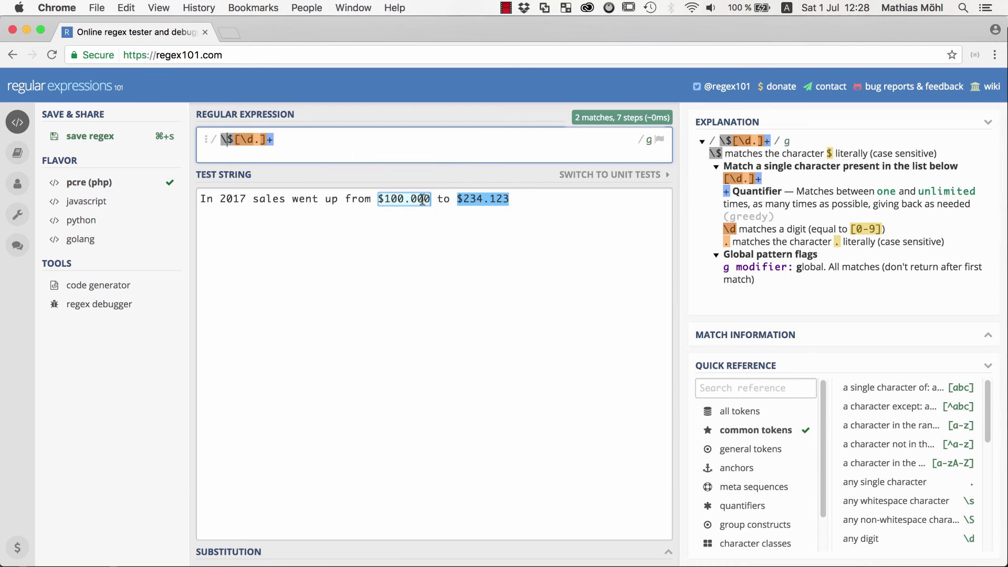
Select and copy the whole \$[\d.]+ pattern for use in After Effects.
mouse_move(378, 201)
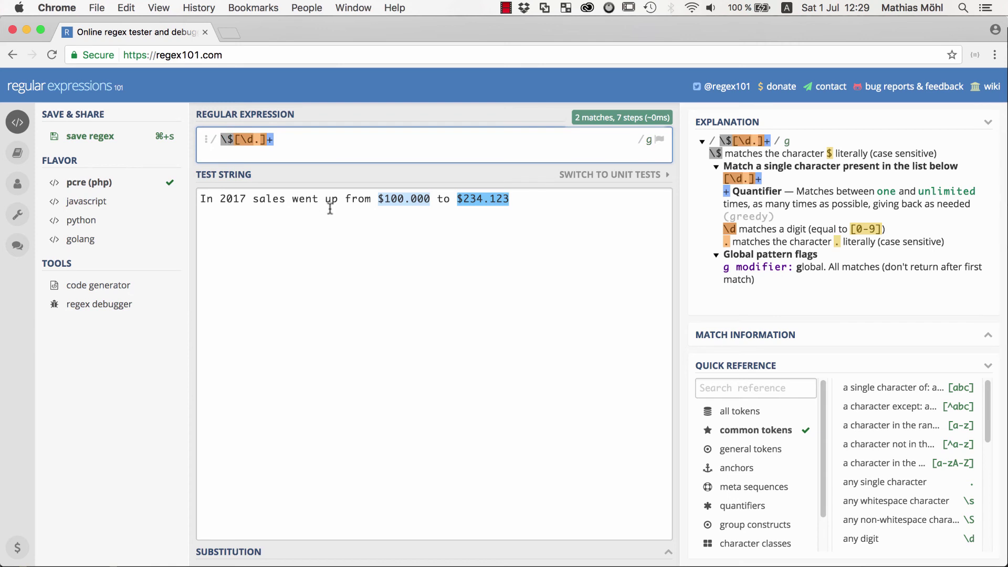
click(226, 140)
click(279, 139)
key(shift+Left)
key(shift+Left)
key(shift+Left)
key(shift+Left)
key(shift+Left)
key(shift+Left)
key(shift+Left)
key(shift+Left)
key(super+c)
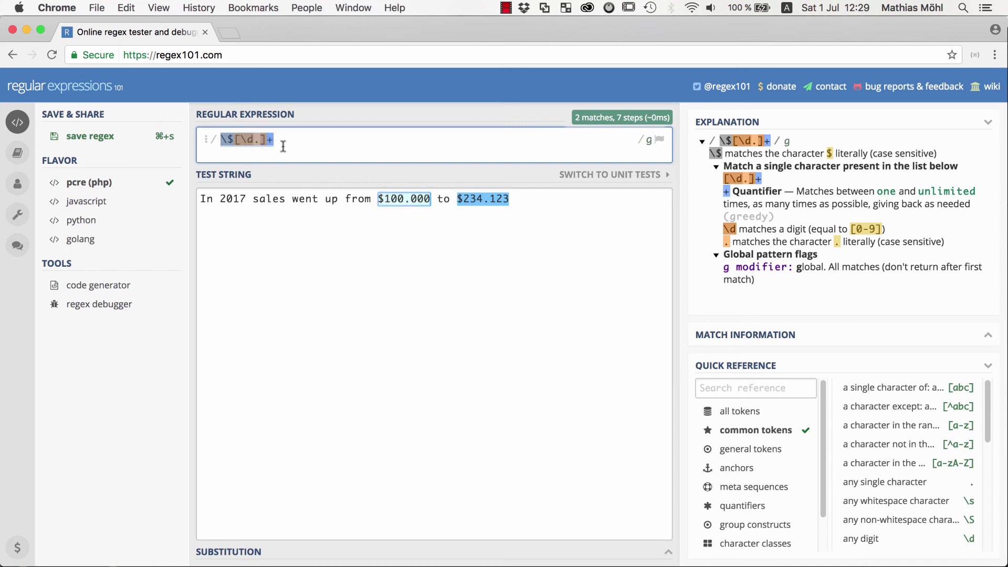
key(super+Tab)
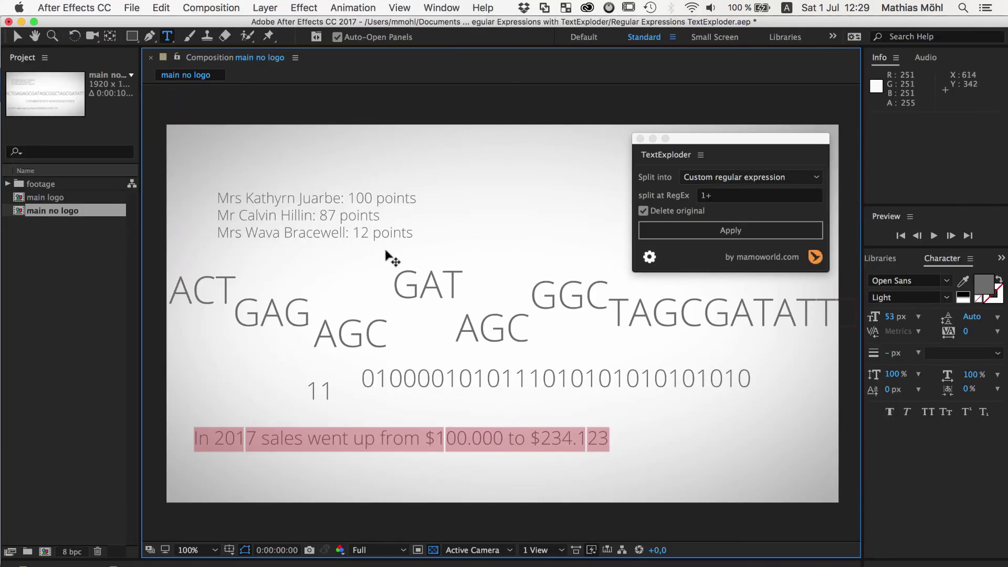
Replace TextExploder's 1+ expression with \$[\d.]+ and apply it to split the sentence.
click(722, 202)
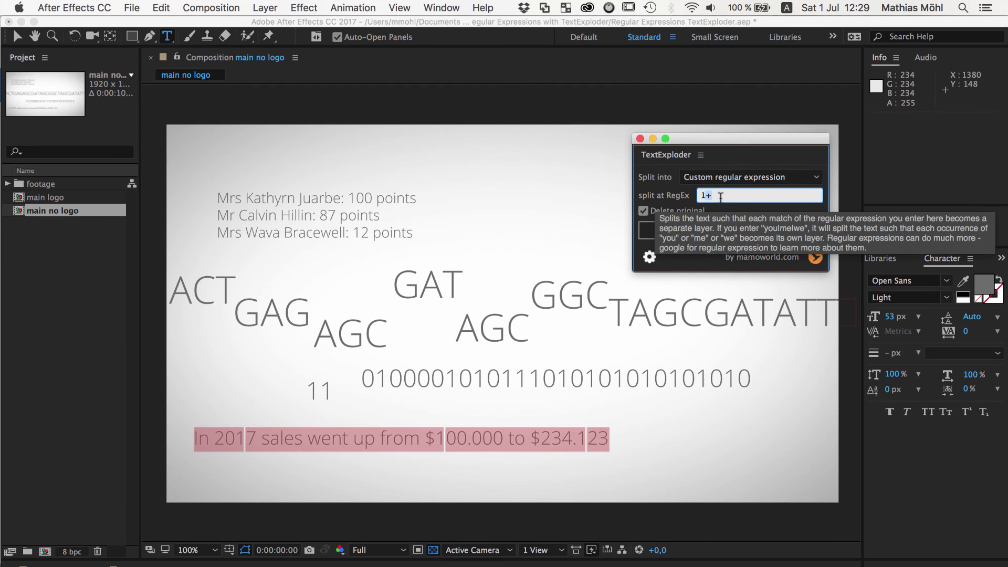
key(BackSpace)
key(BackSpace)
key(super+v)
click(234, 397)
key(v)
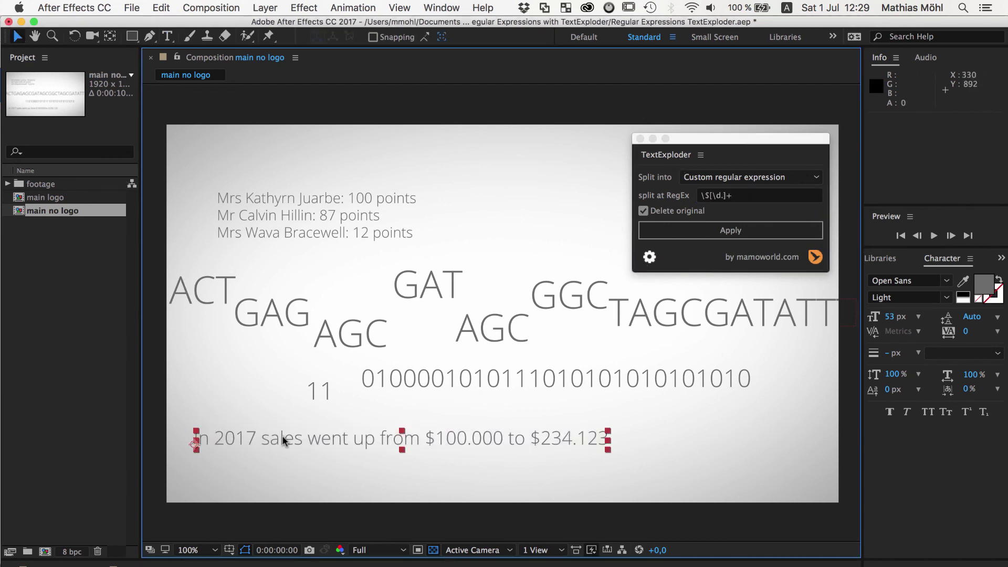
click(687, 234)
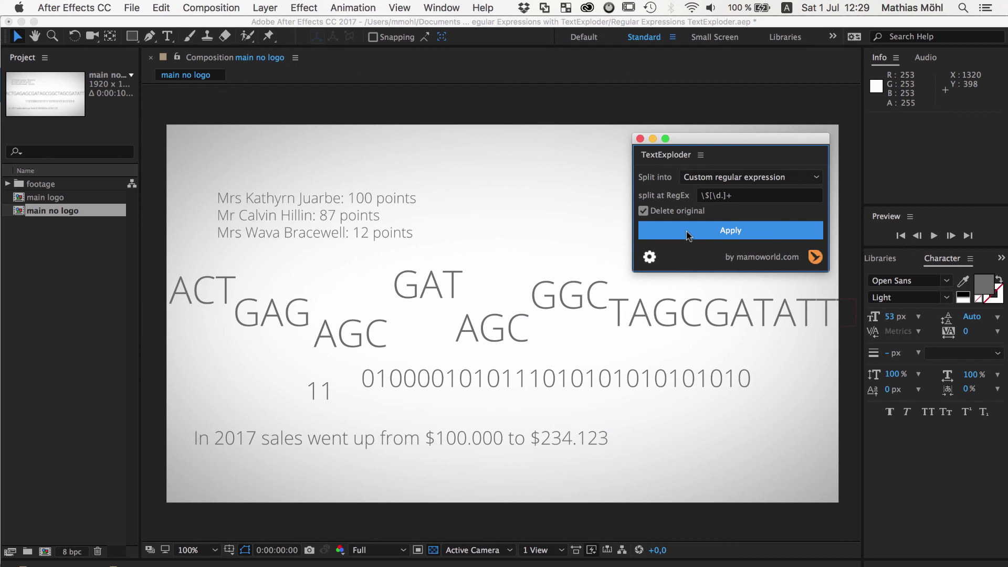
Drag $100.000 upward, $234.123 lower, and the remaining sentence further down.
click(478, 453)
drag(477, 453, 474, 420)
drag(550, 437, 552, 484)
drag(405, 452, 397, 474)
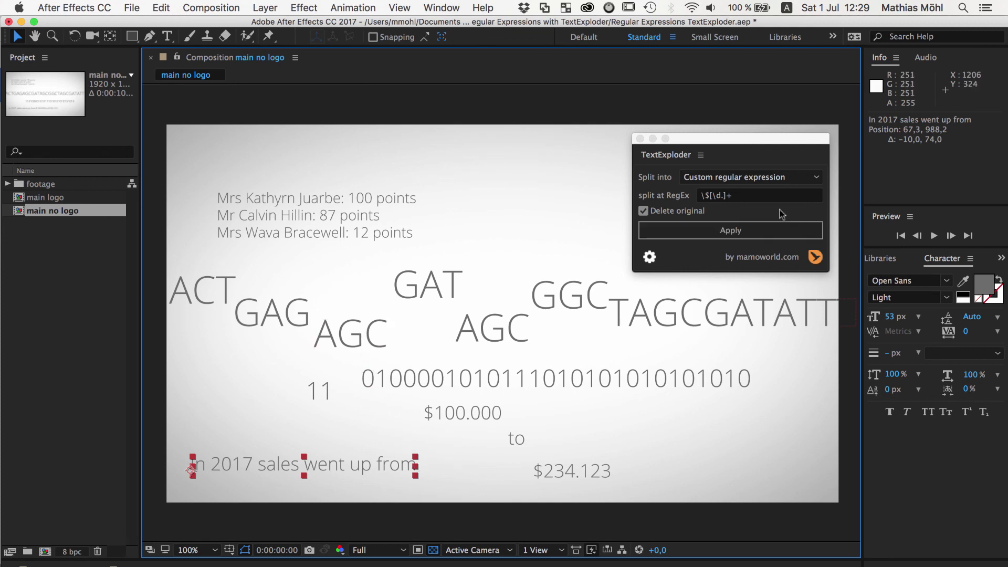
Empty the TextExploder expression field, keeping the split mode on custom regular expression.
click(752, 199)
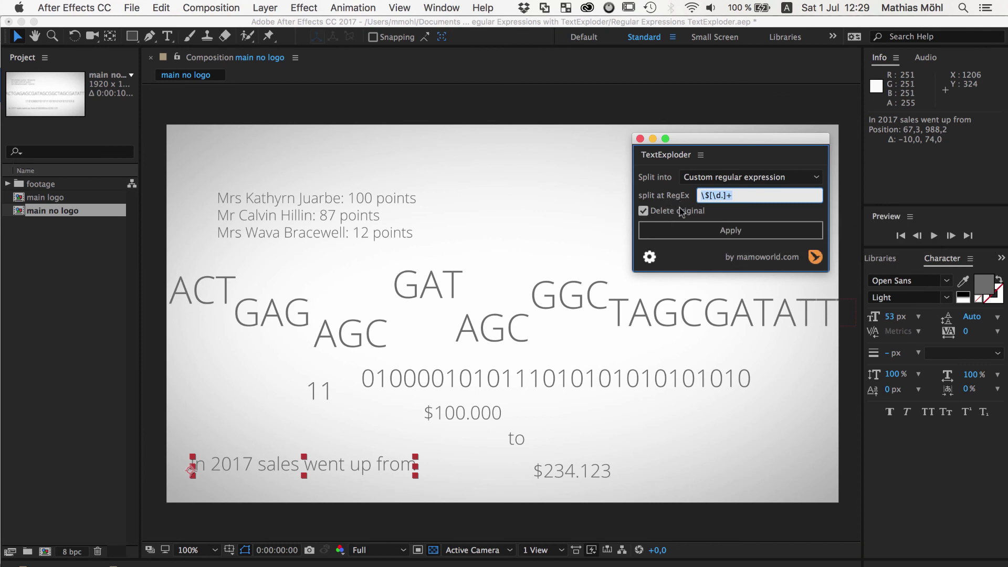
key(BackSpace)
click(691, 178)
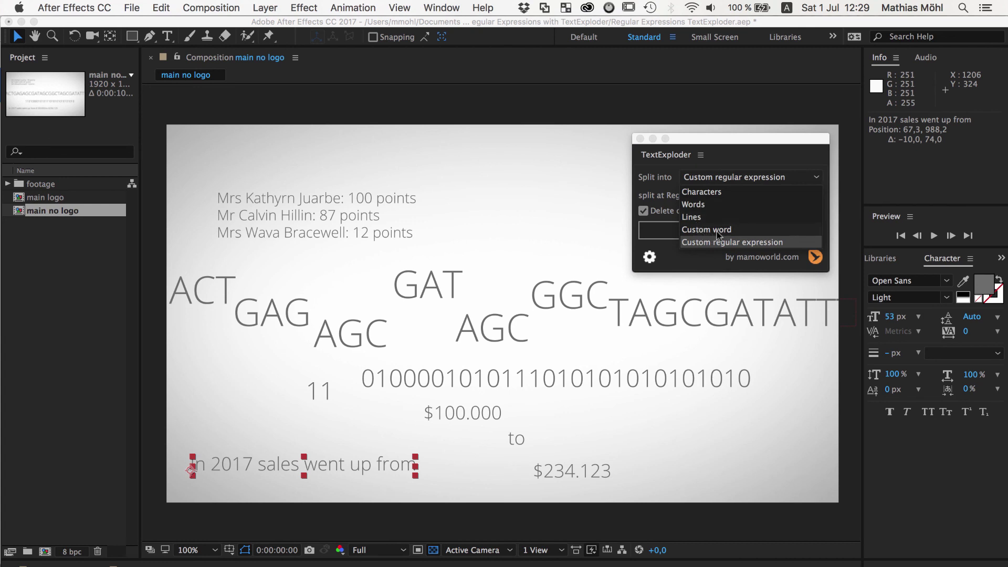
click(727, 153)
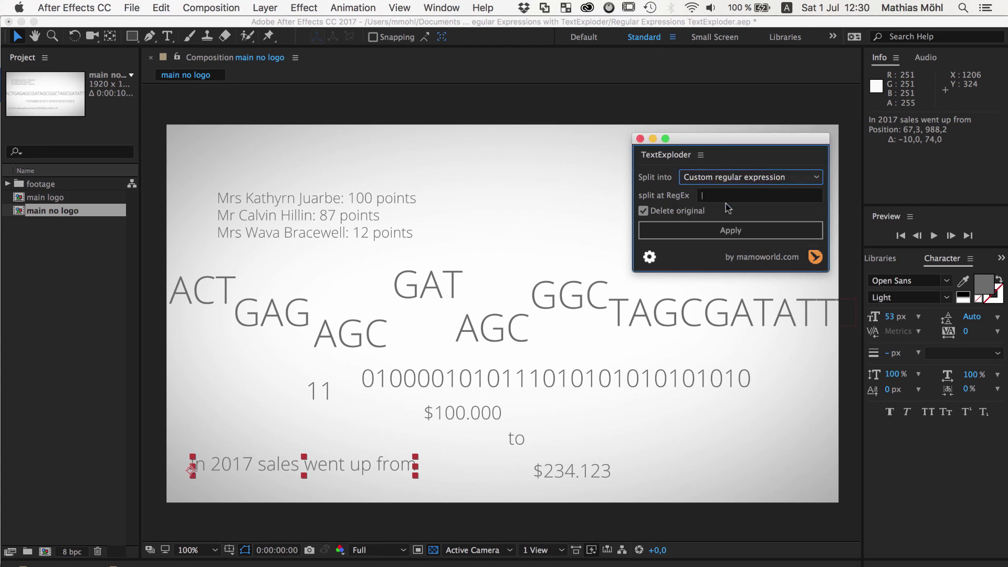
click(730, 197)
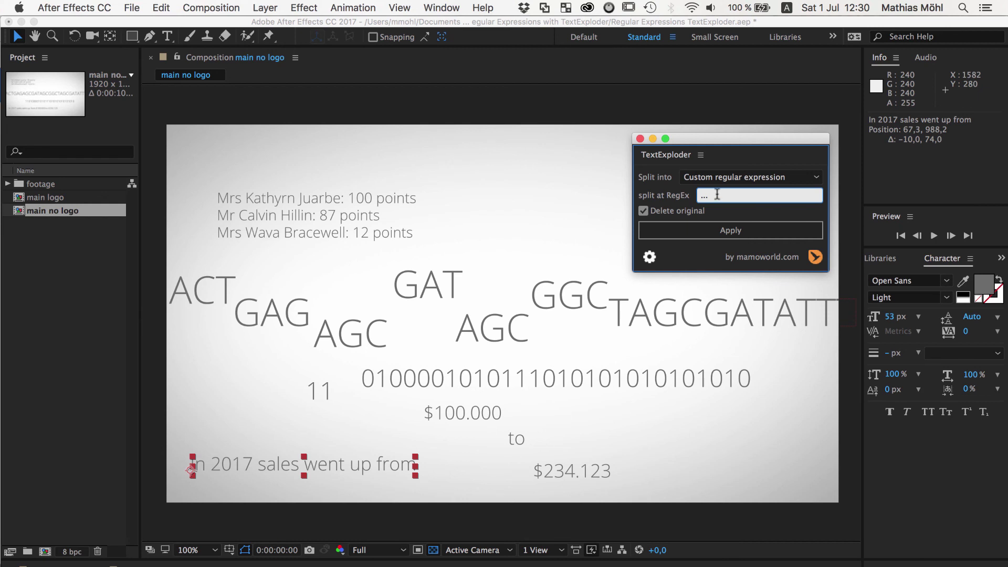
mouse_move(714, 196)
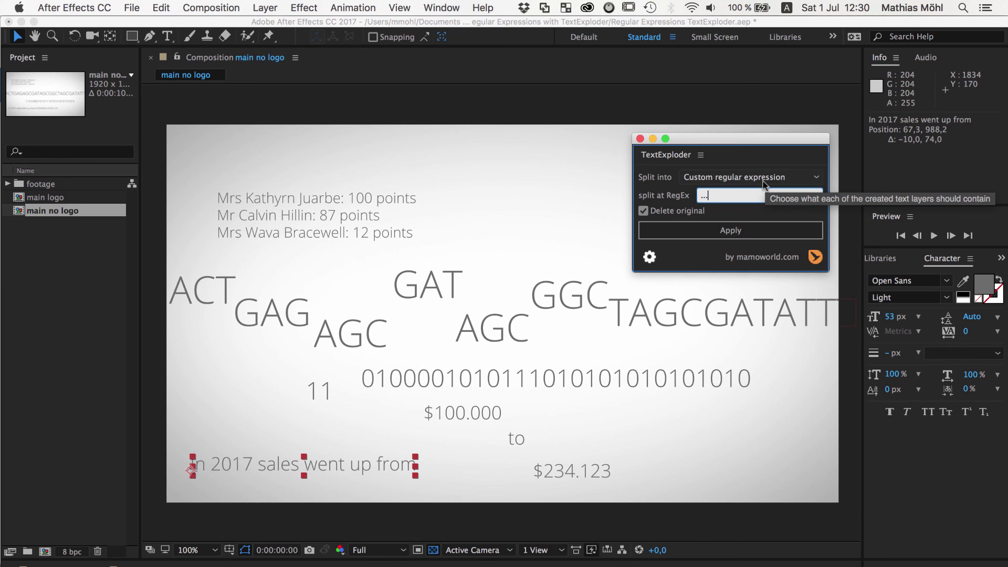
key(super+Tab)
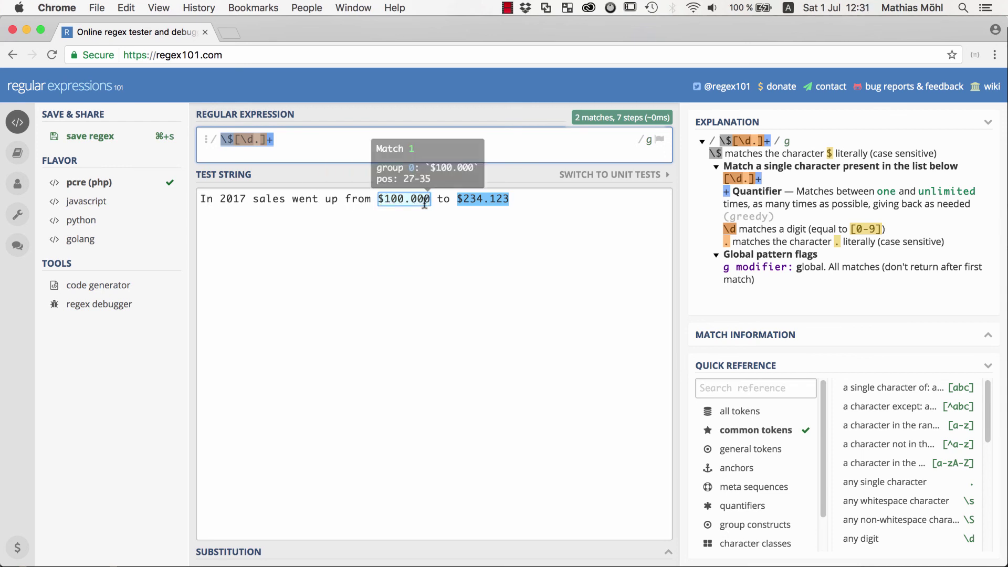
Check the Match 1 details for $100.000, then return to After Effects.
mouse_move(248, 137)
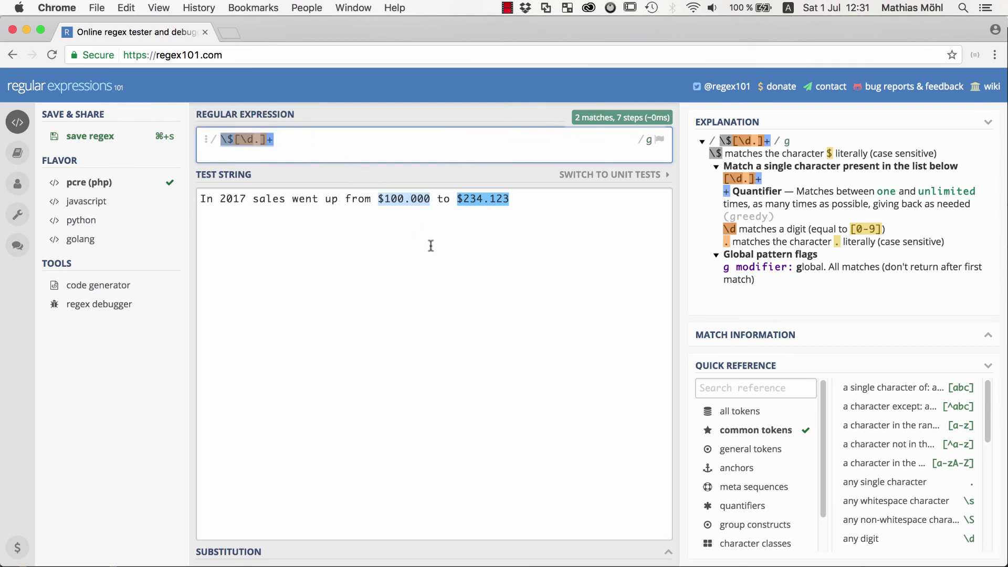
key(super+Tab)
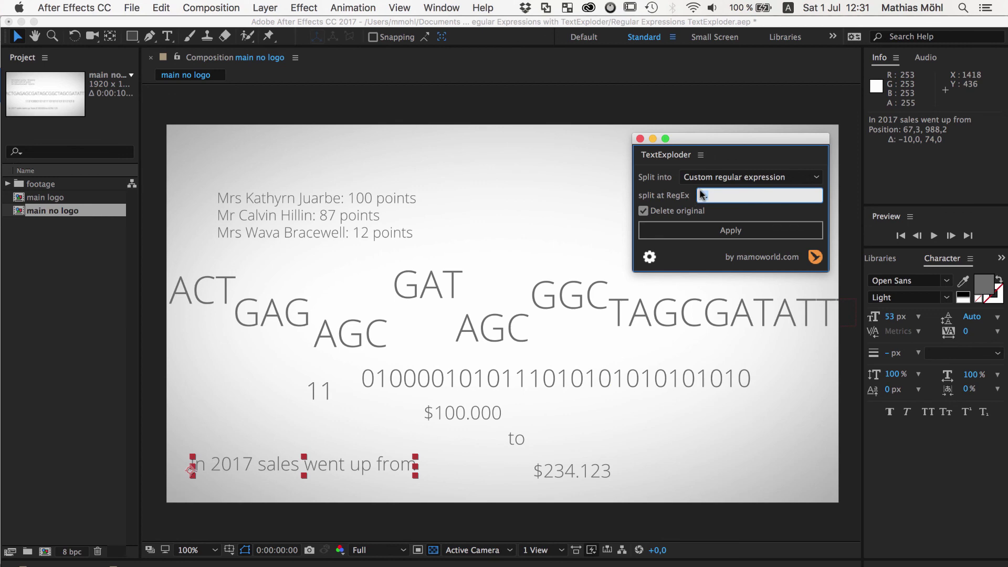
click(740, 181)
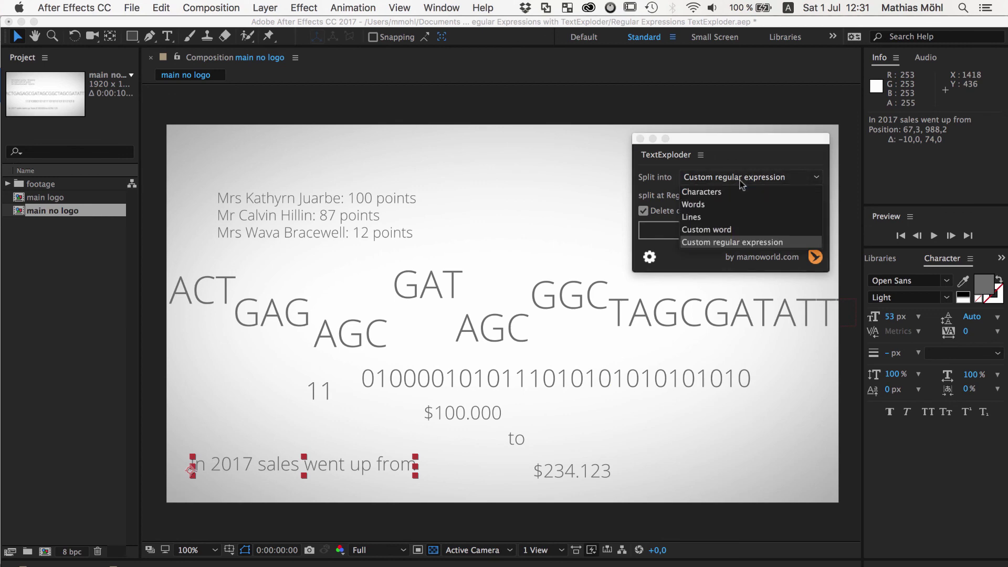
click(731, 243)
key(super+Tab)
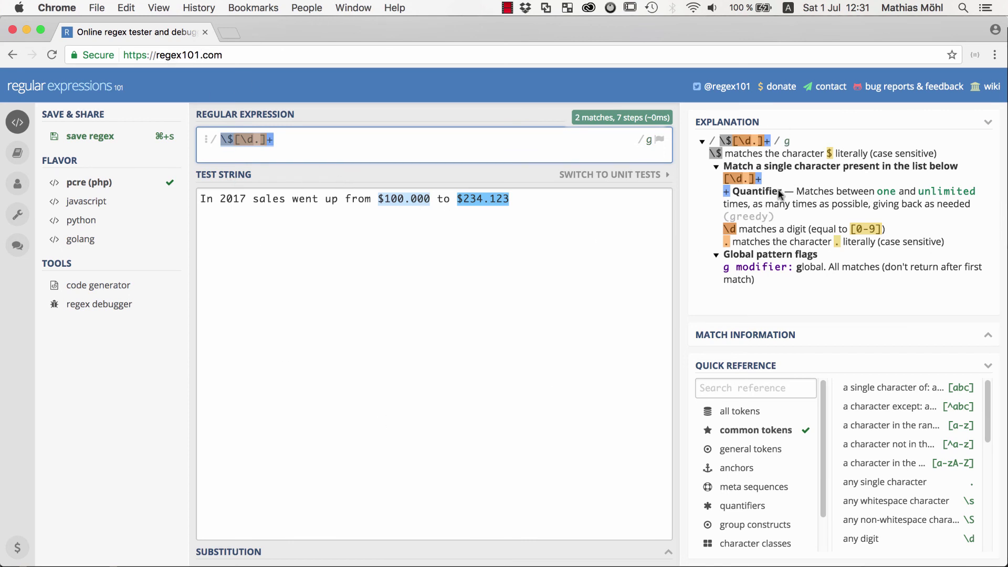
scroll(924, 499, down, 5)
scroll(922, 499, up, 5)
key(super+Tab)
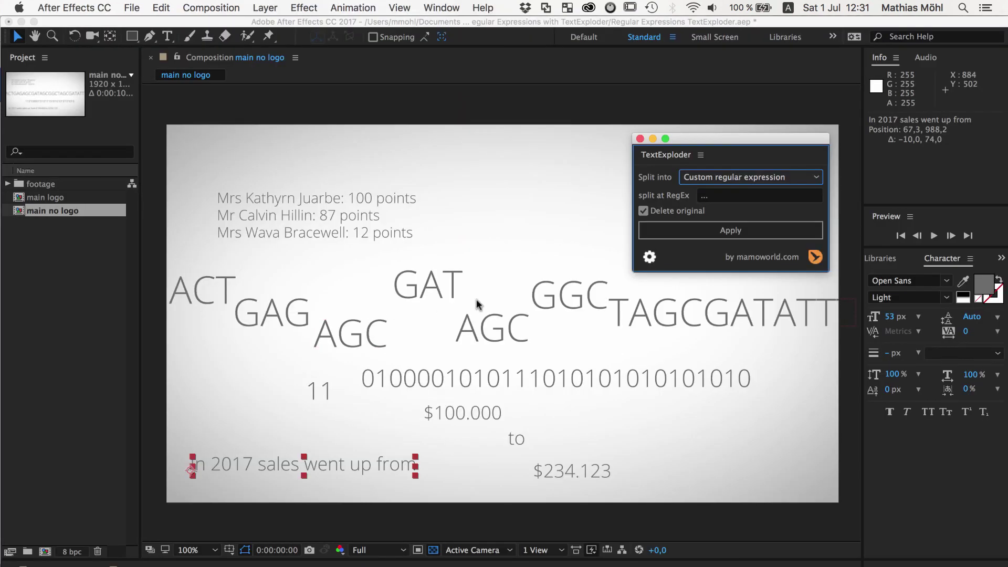